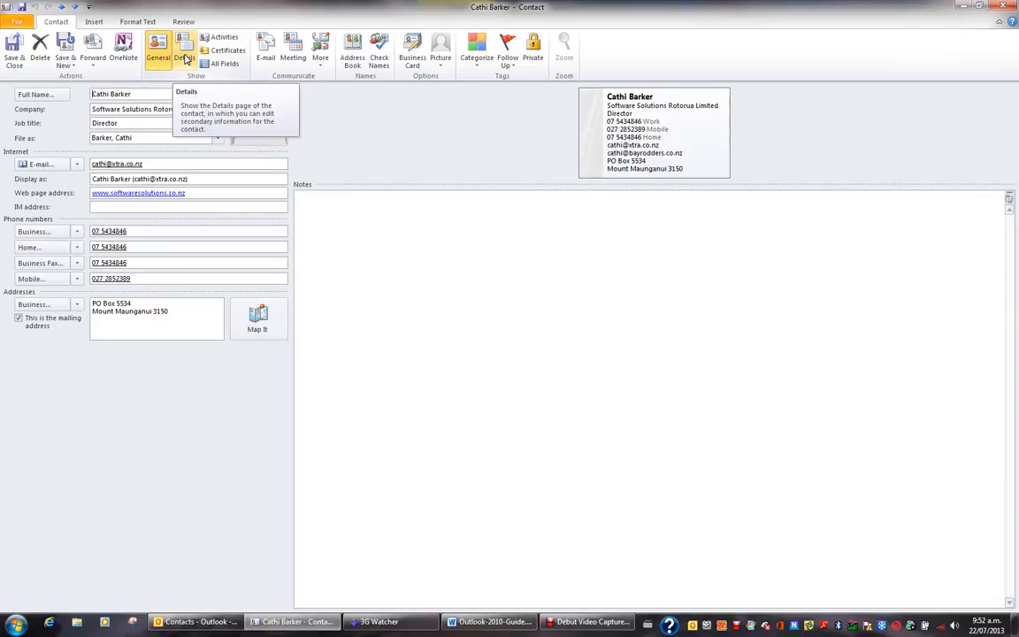
# Step: Enter Computing Specialist as the profession and add a nickname on Details, then return to General
pyautogui.click(184, 55)
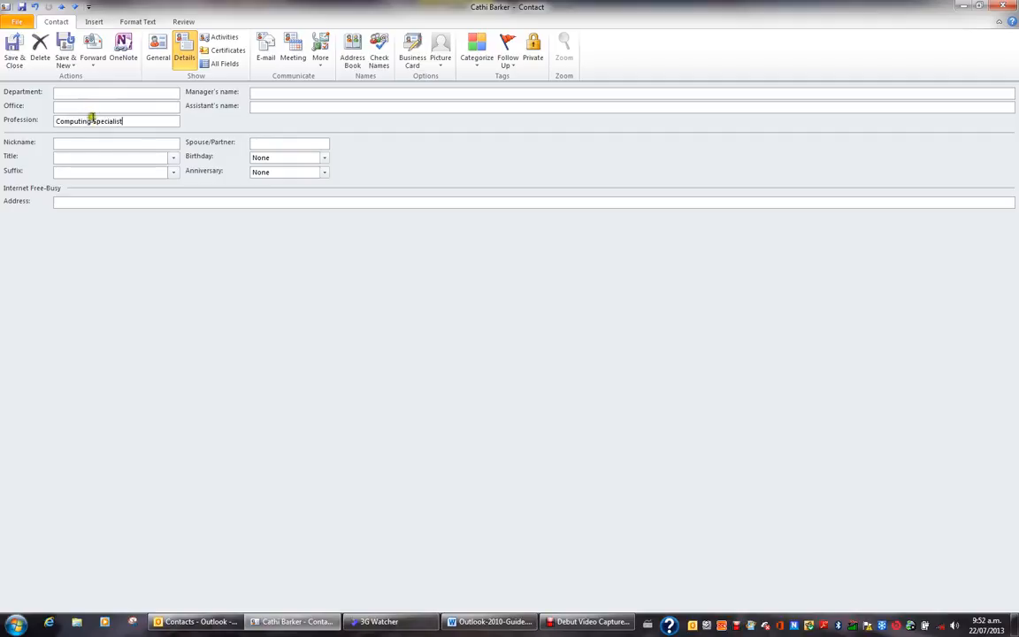
pyautogui.click(81, 140)
pyautogui.click(159, 57)
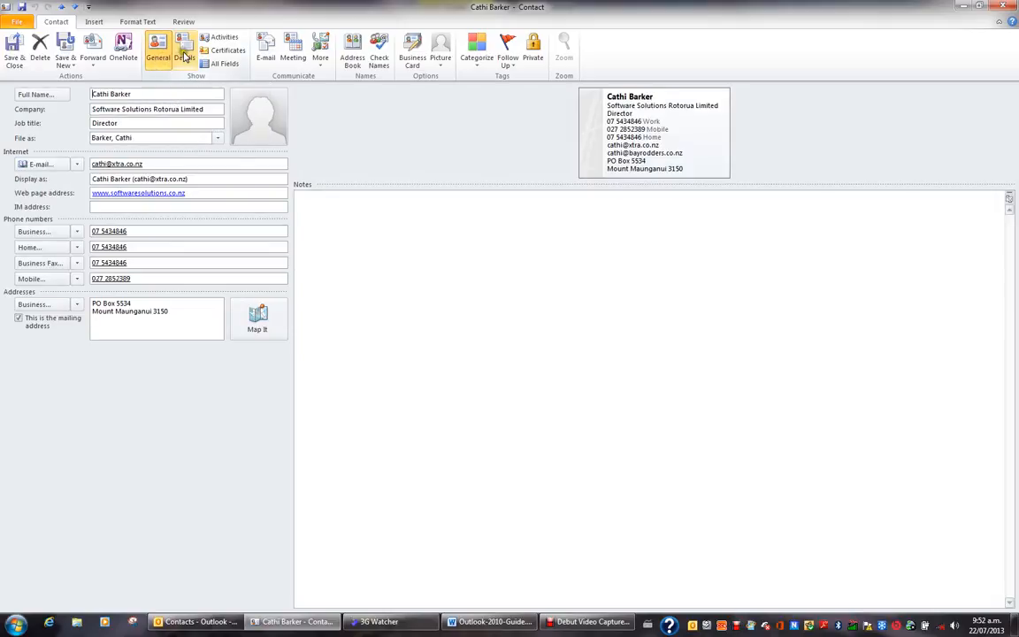
pyautogui.click(184, 56)
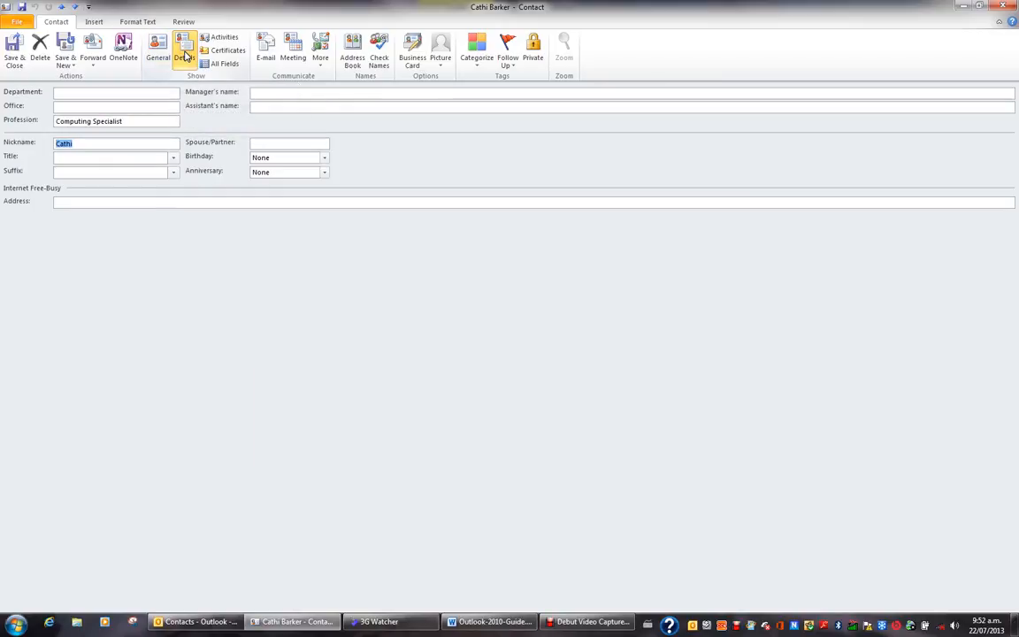
pyautogui.click(159, 57)
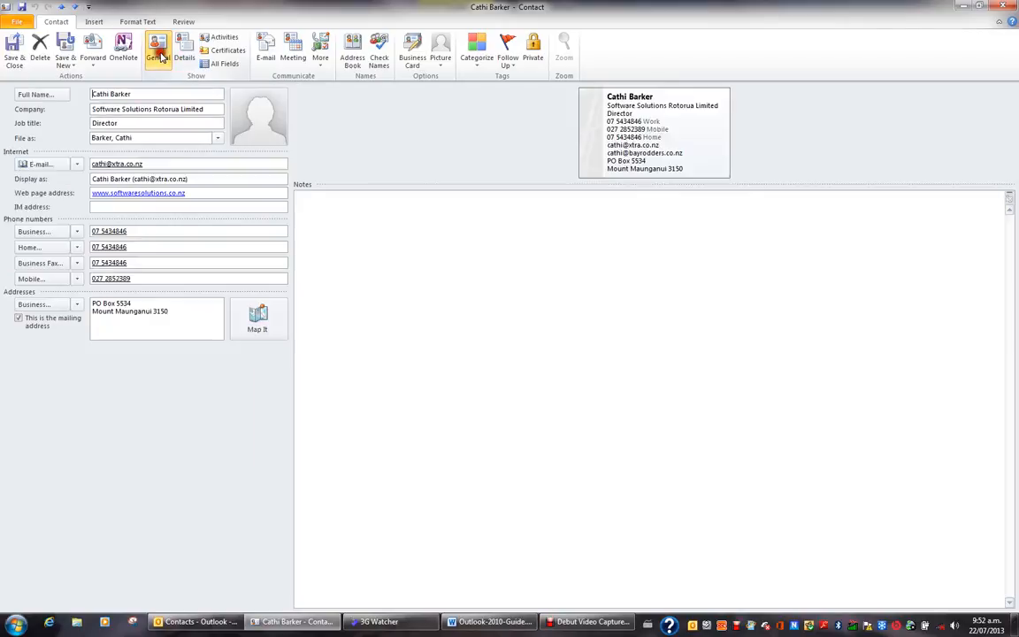
# Step: Set Software Solutions Logo.jpg from the Desktop as the contact picture
pyautogui.click(255, 130)
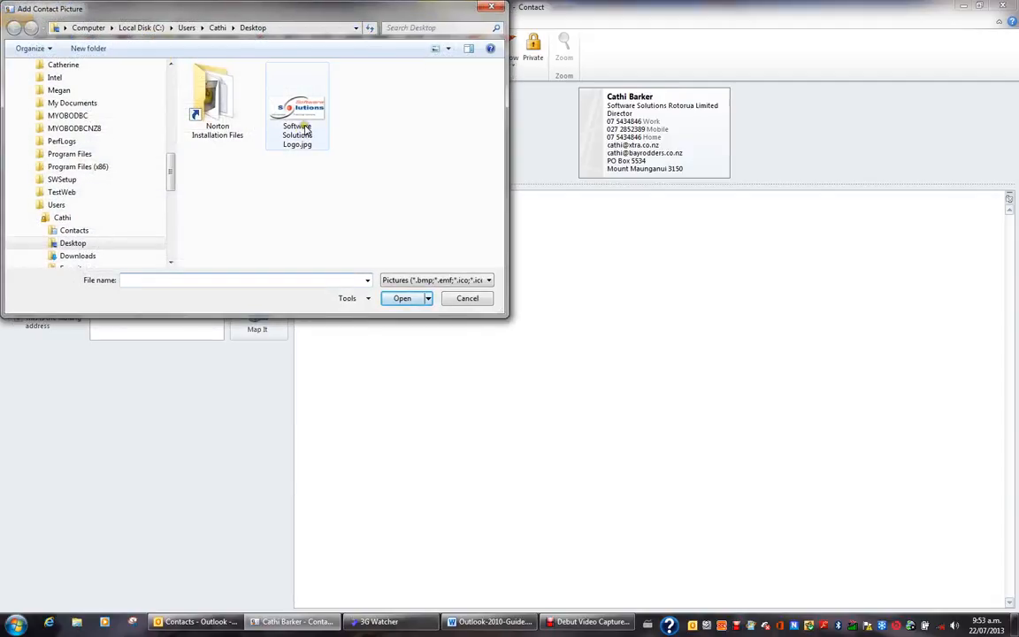
pyautogui.click(306, 131)
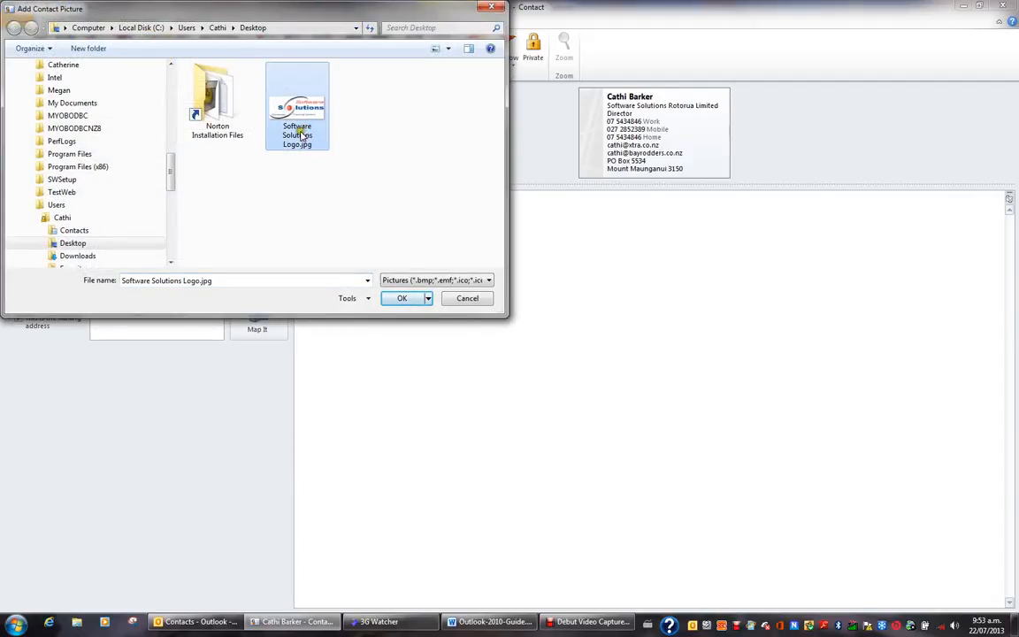
pyautogui.click(402, 299)
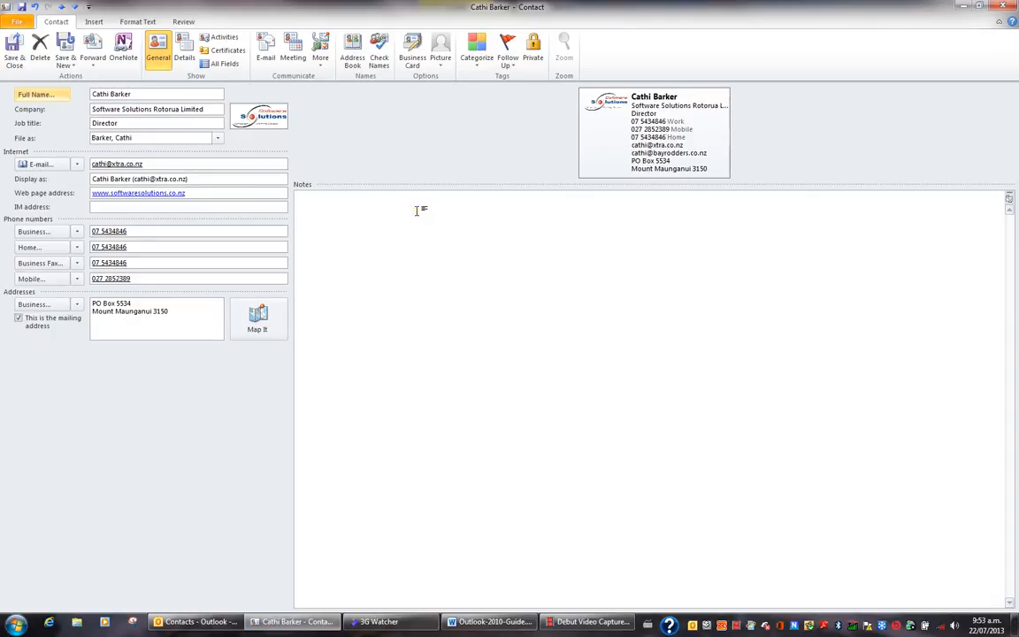
# Step: Attach Credentials.docx from the Desktop to the contact's notes
pyautogui.click(95, 23)
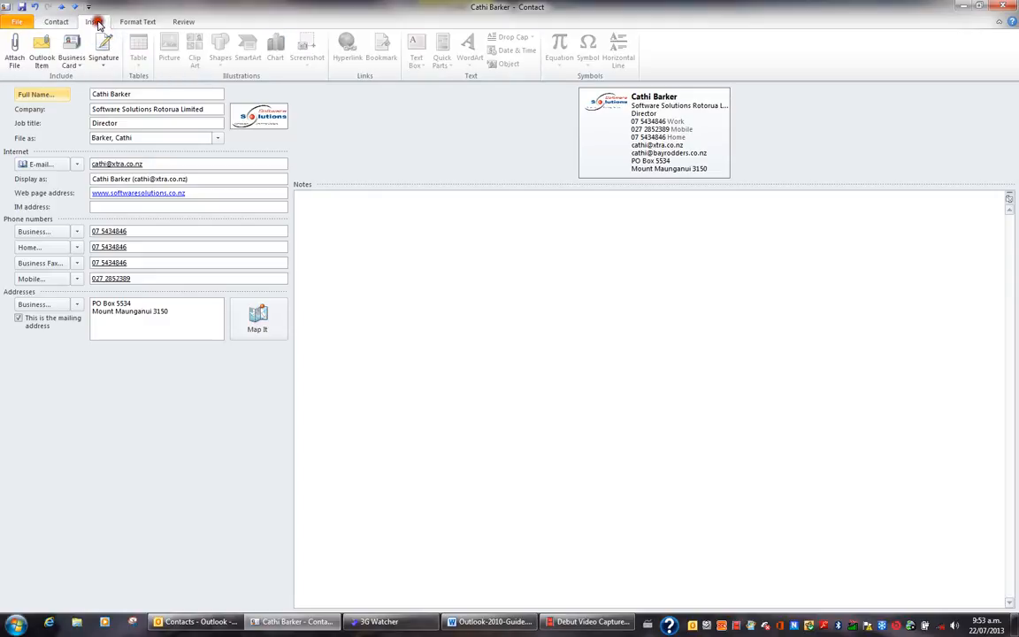
pyautogui.click(15, 62)
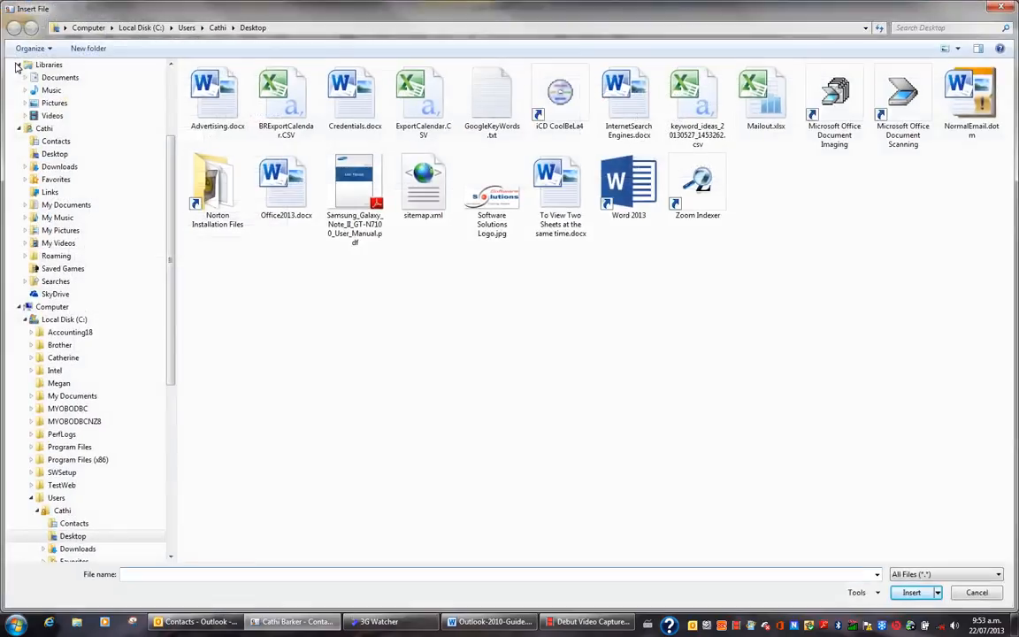
pyautogui.click(352, 104)
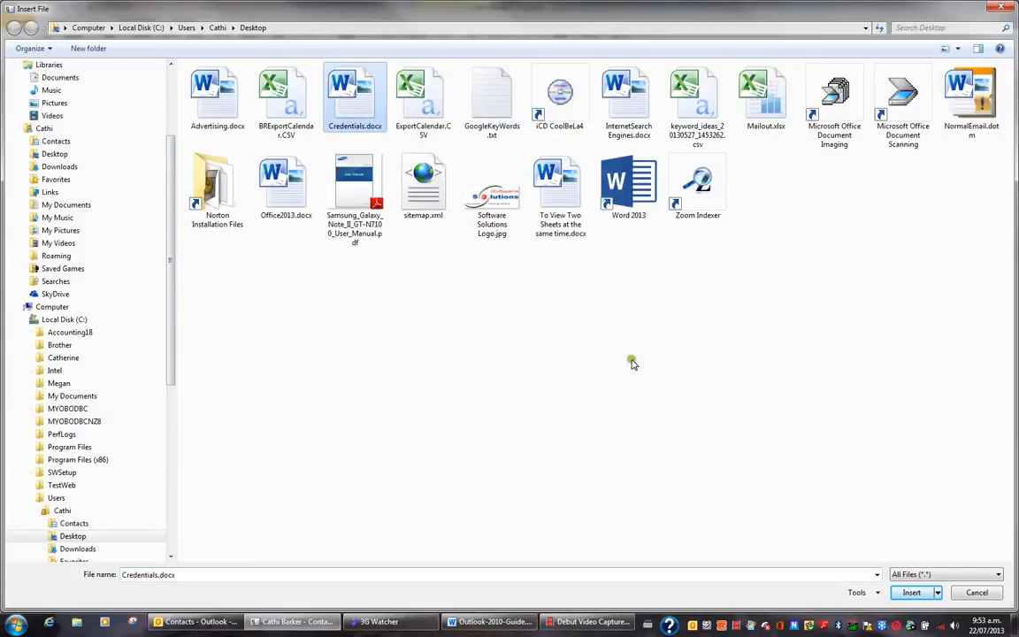
pyautogui.click(912, 592)
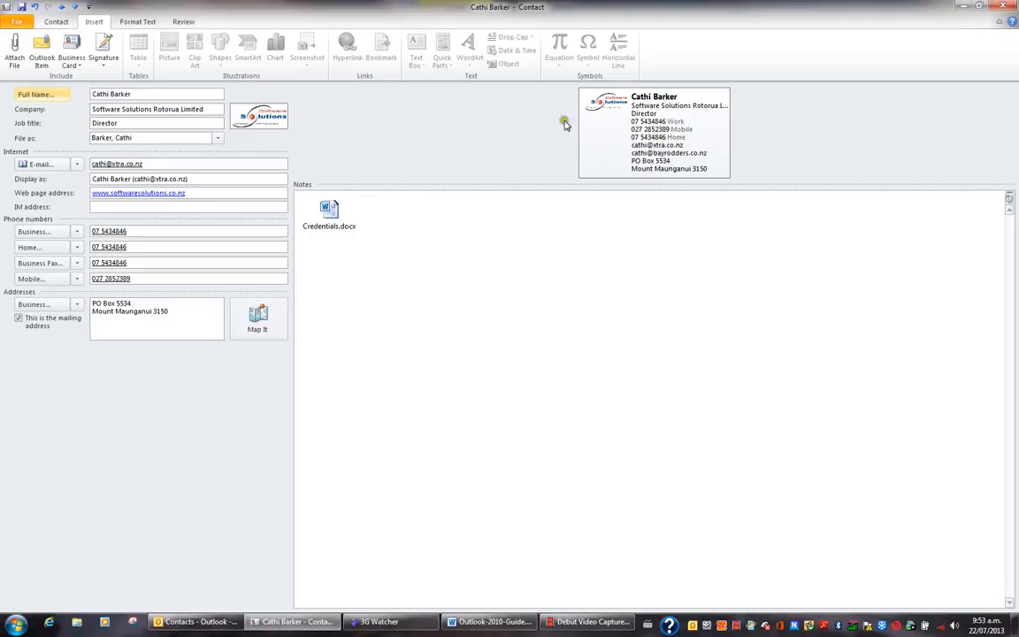
pyautogui.click(58, 21)
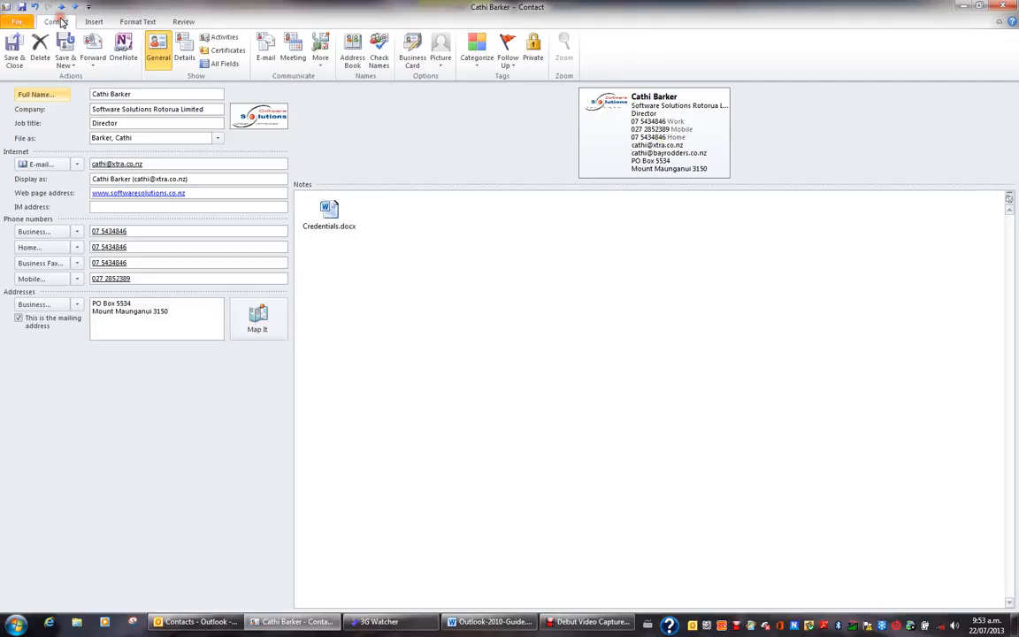
# Step: Change the business card layout to Image Right and remove the E-mail 2 field
pyautogui.click(412, 60)
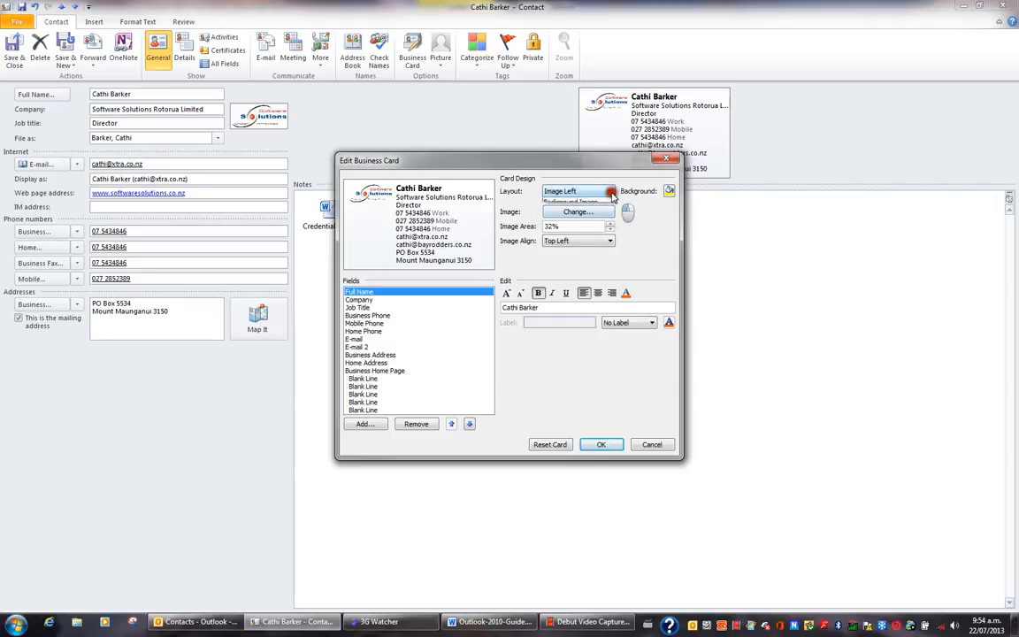
pyautogui.click(610, 192)
pyautogui.click(605, 210)
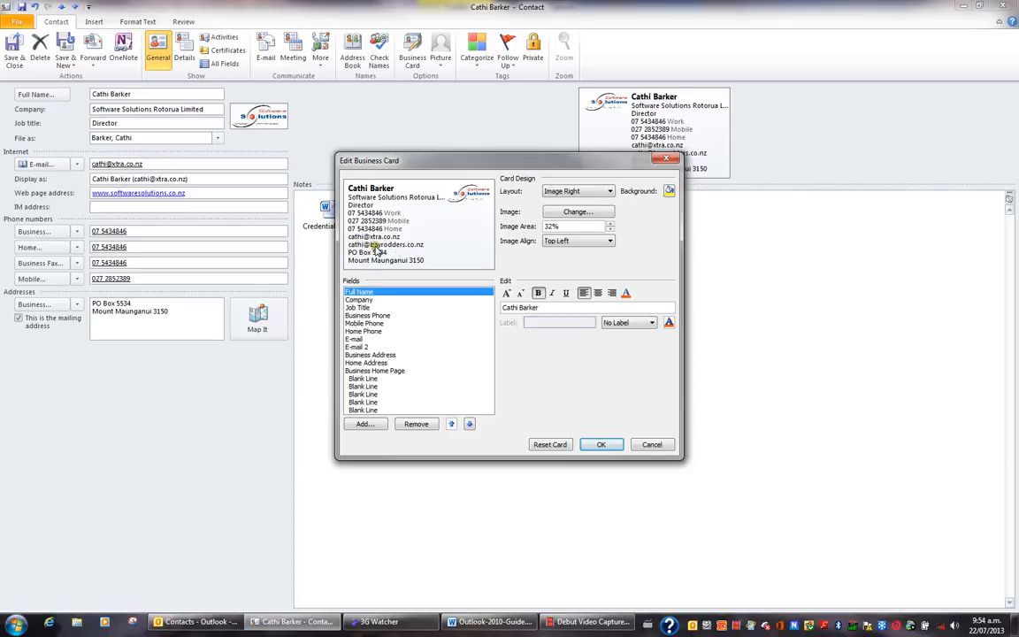
pyautogui.click(359, 349)
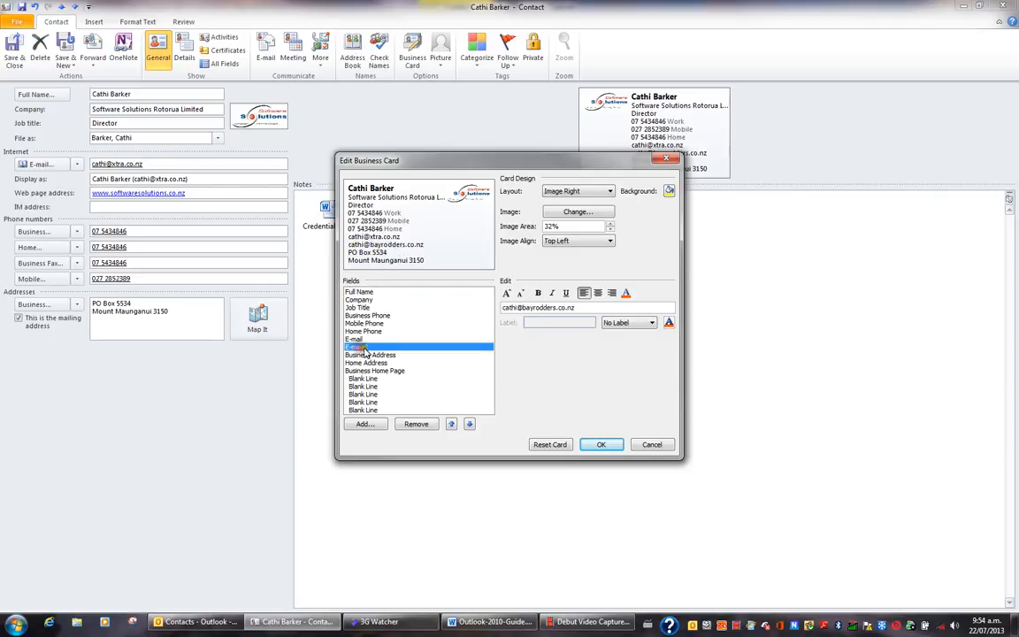
pyautogui.click(415, 425)
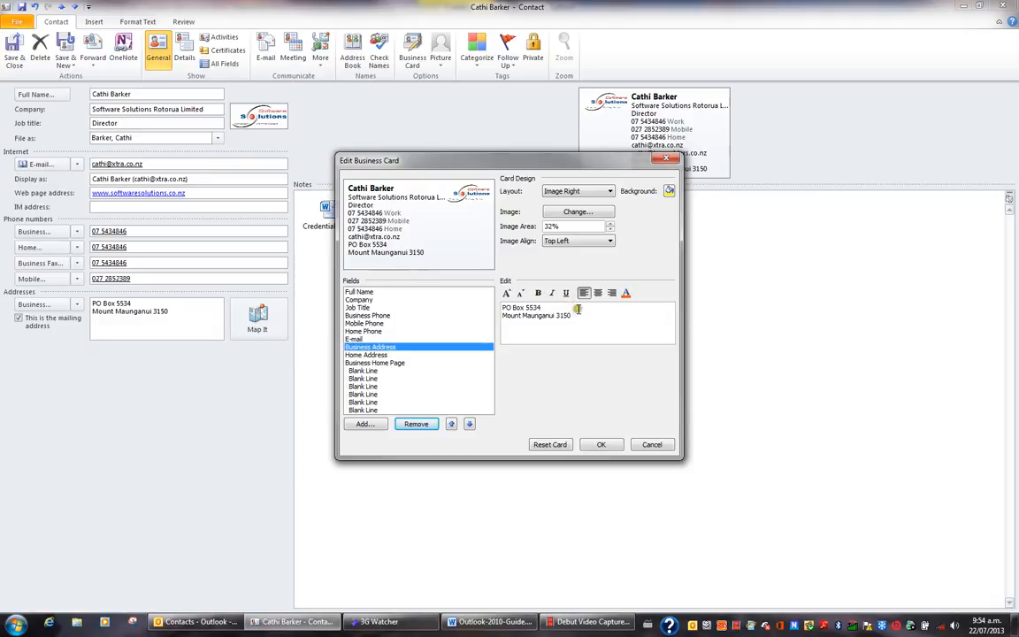
# Step: Give the business card a white background after trying light grey, and accept the design
pyautogui.click(669, 192)
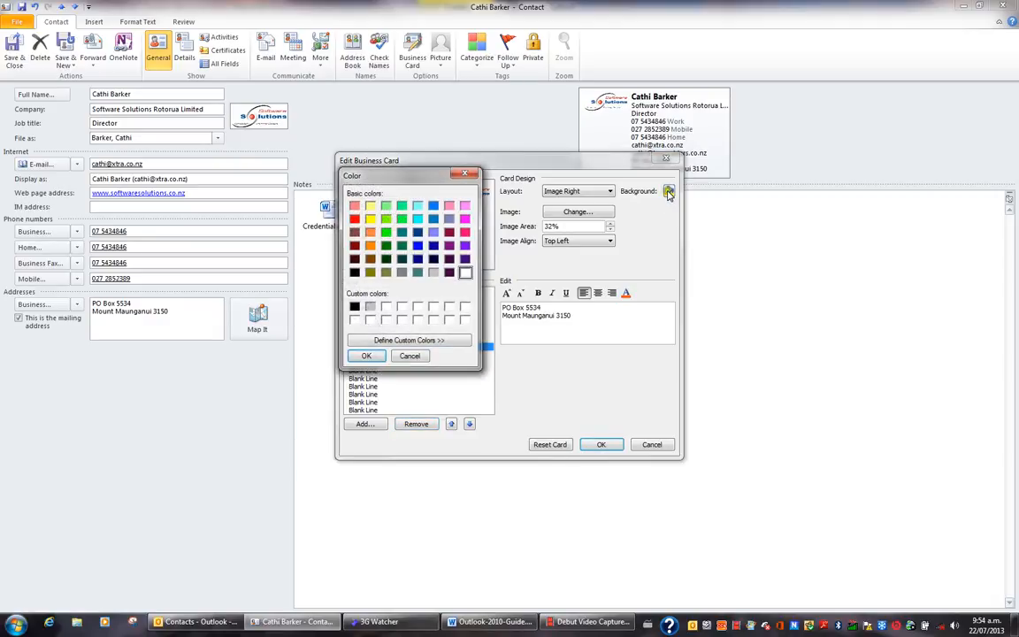
pyautogui.click(452, 341)
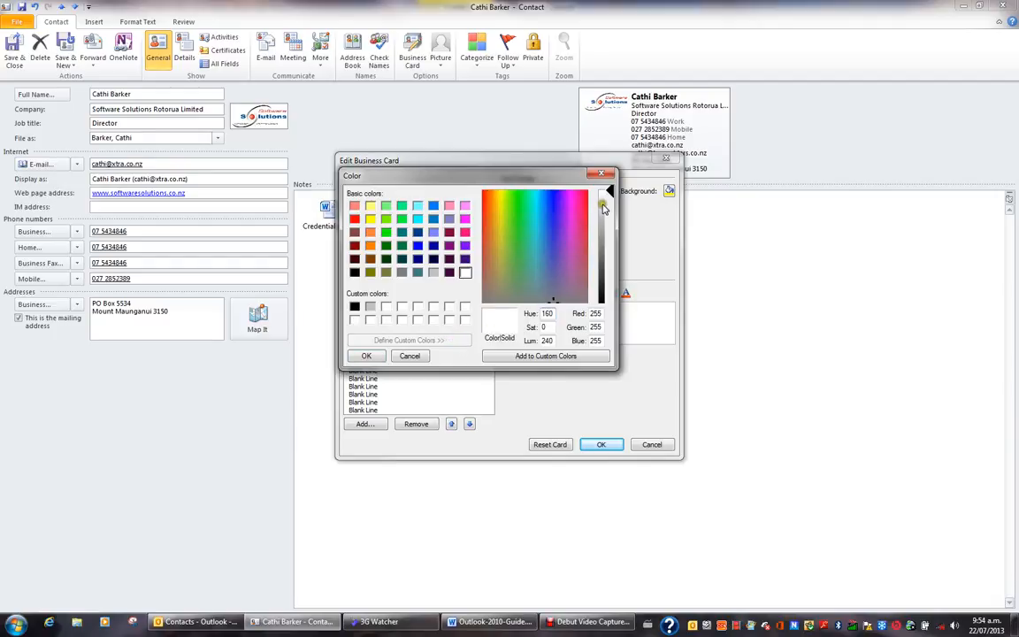
pyautogui.click(604, 200)
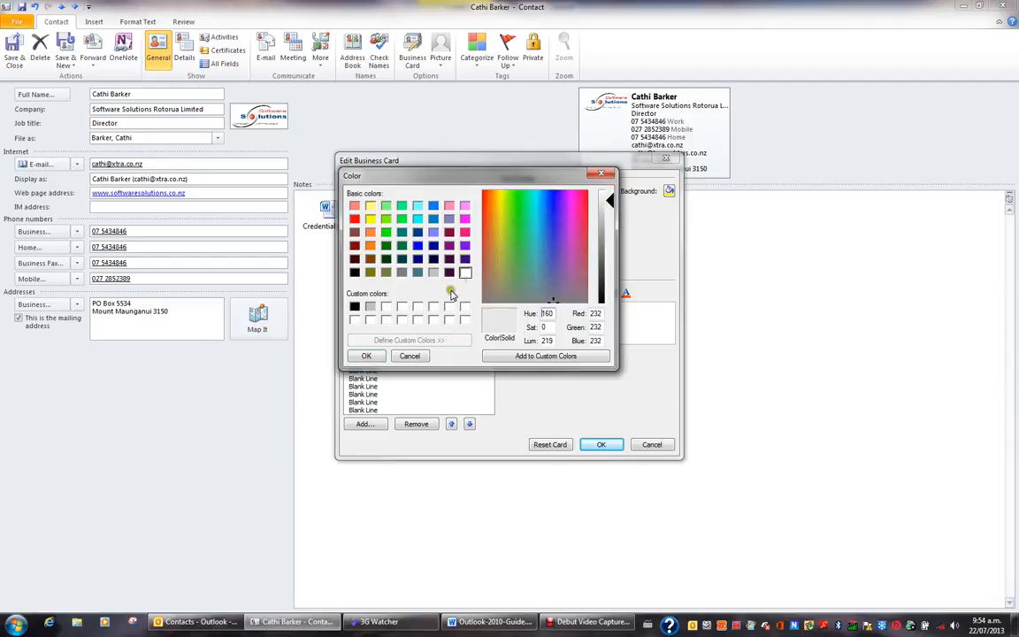
pyautogui.click(368, 356)
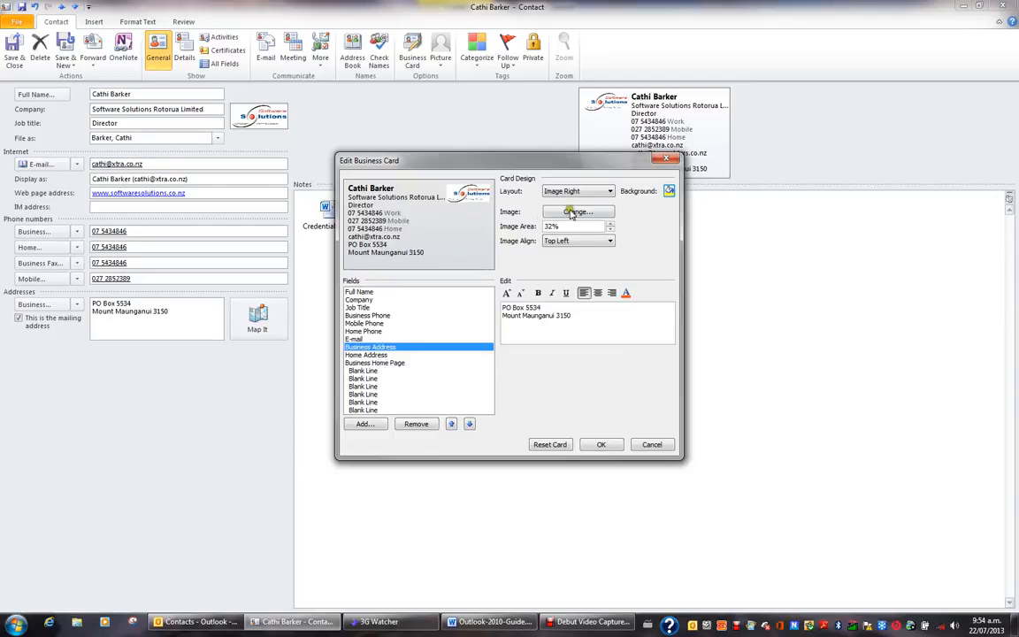
pyautogui.click(669, 192)
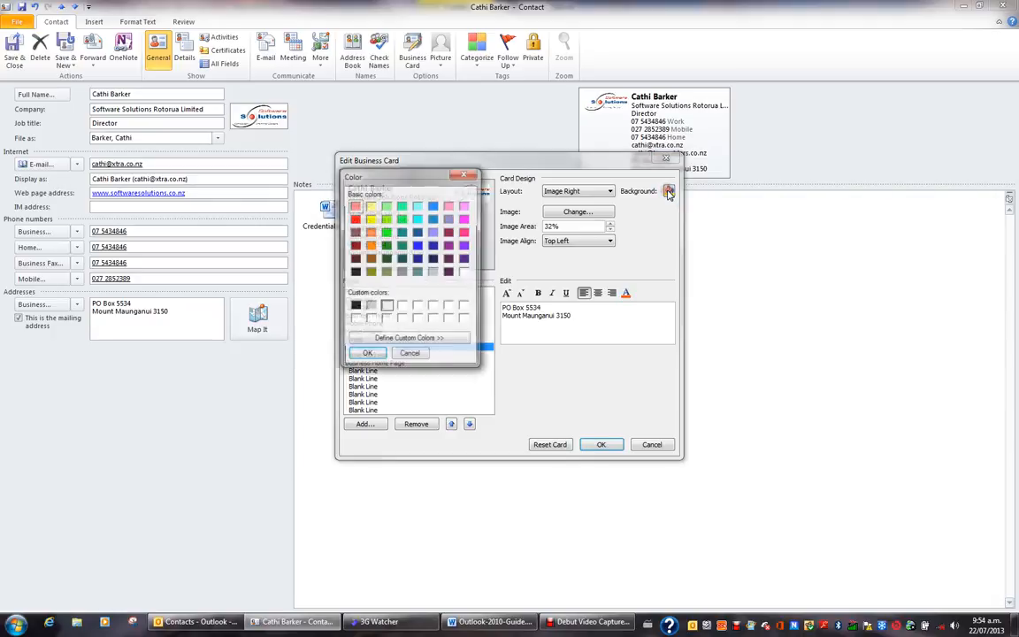
pyautogui.click(465, 273)
pyautogui.click(368, 356)
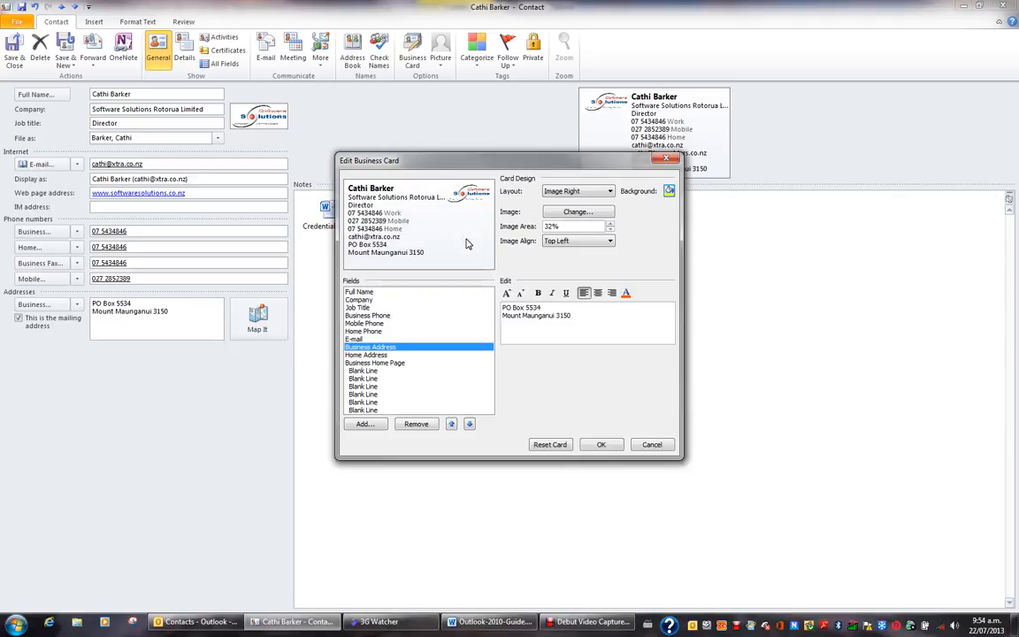
pyautogui.click(594, 444)
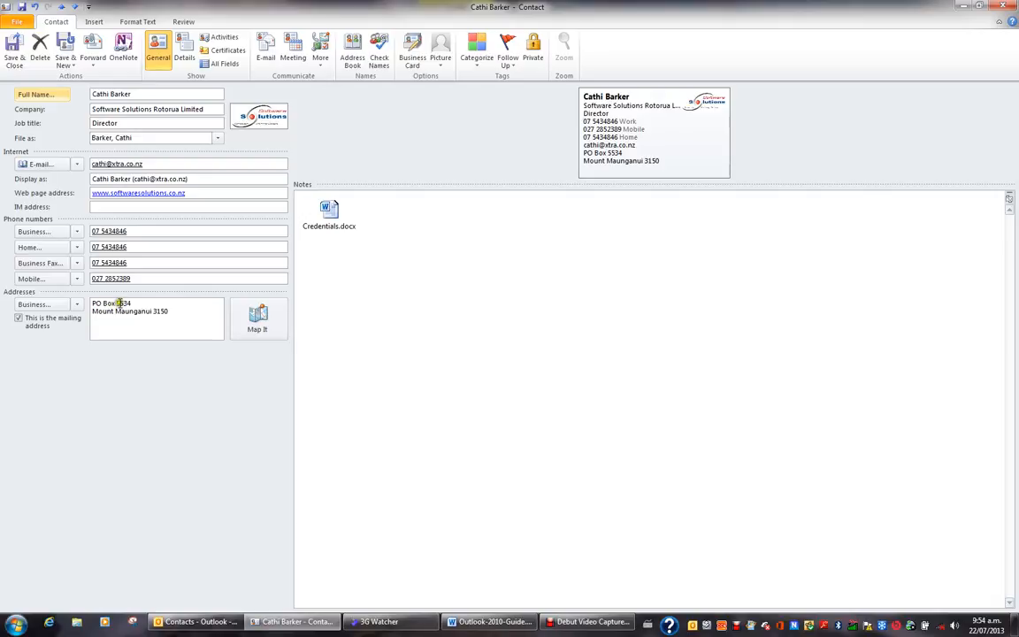
# Step: Switch the displayed address to Home and map it in Bing Maps
pyautogui.click(78, 305)
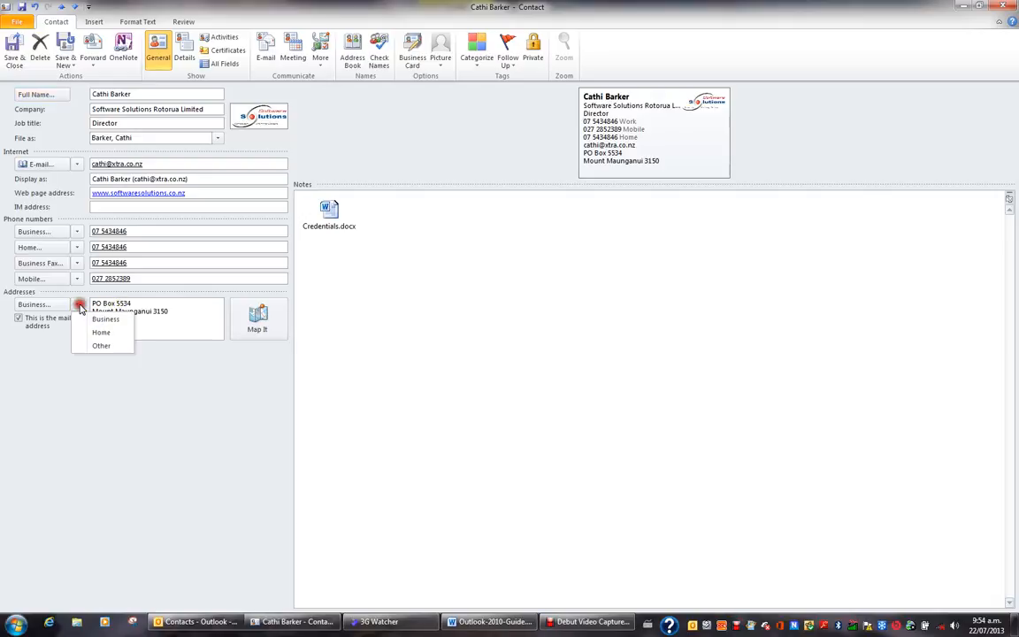
pyautogui.click(100, 332)
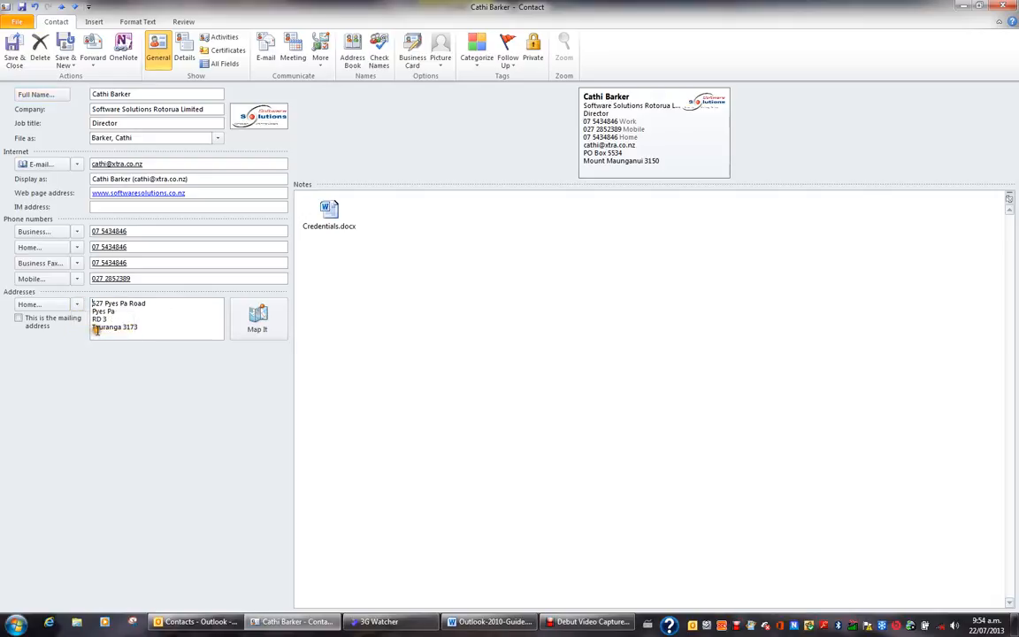
pyautogui.click(258, 320)
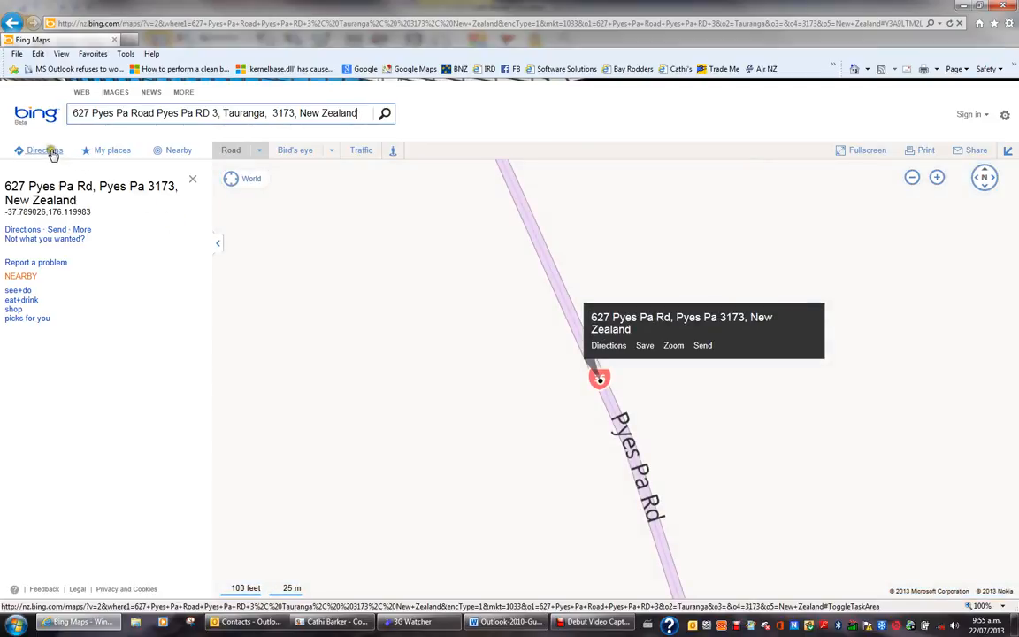
# Step: Get driving directions from a Tauranga start address to the contact's home (10.0 mi, 13 min)
pyautogui.click(53, 152)
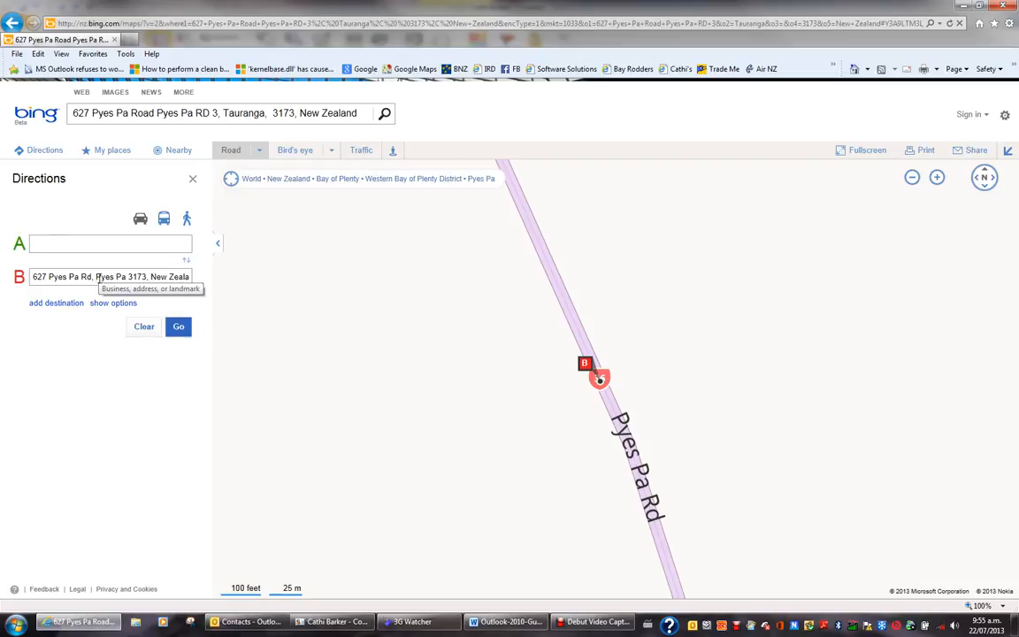
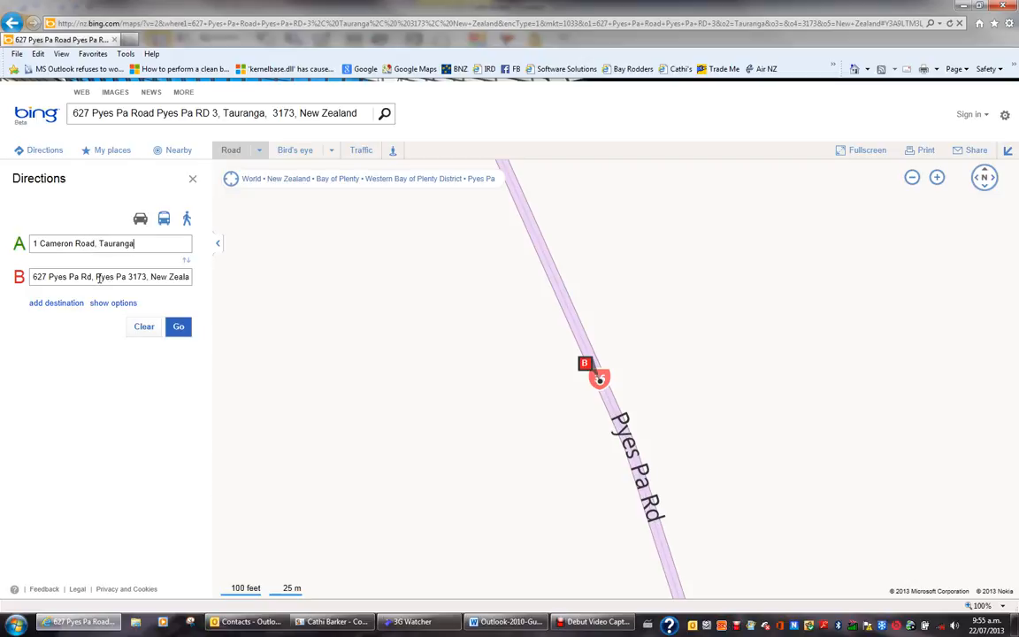
pyautogui.click(177, 327)
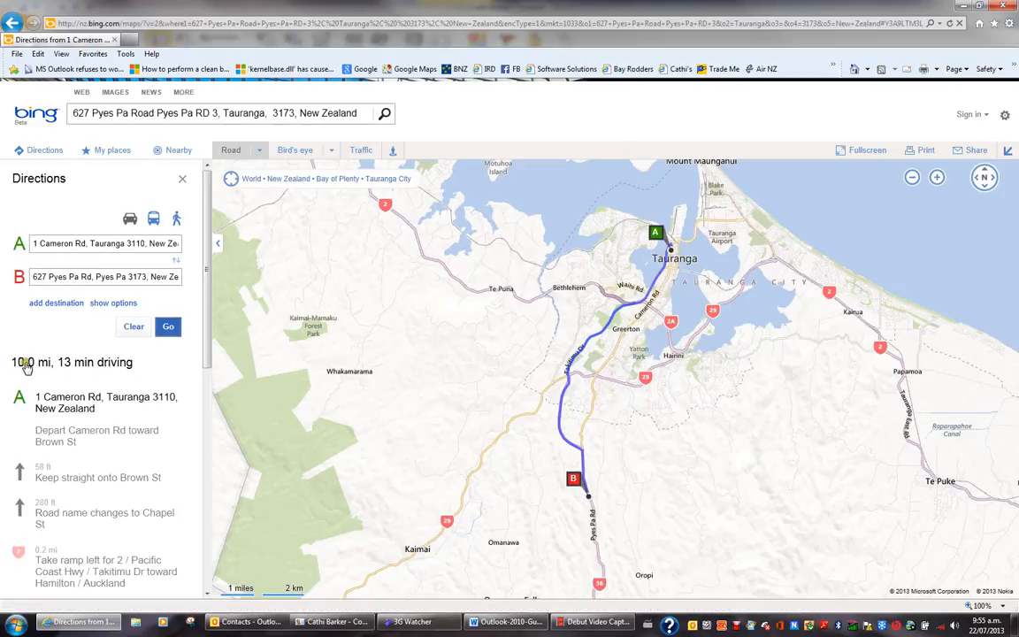
# Step: Show route distances in kilometres, close the browser, and save and close the contact
pyautogui.click(121, 304)
pyautogui.click(157, 345)
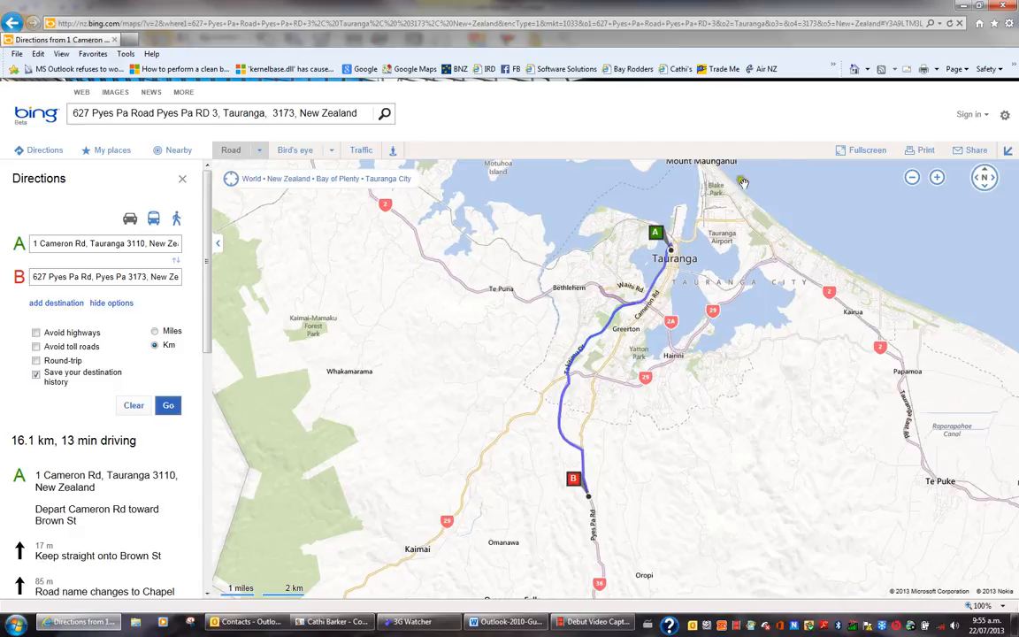
pyautogui.click(1002, 7)
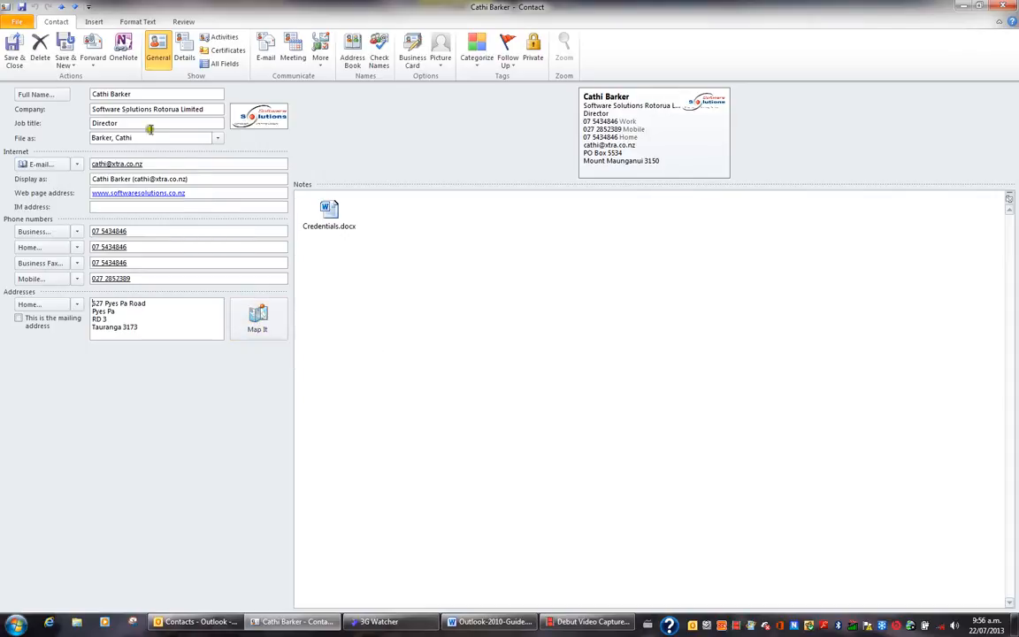
pyautogui.click(10, 53)
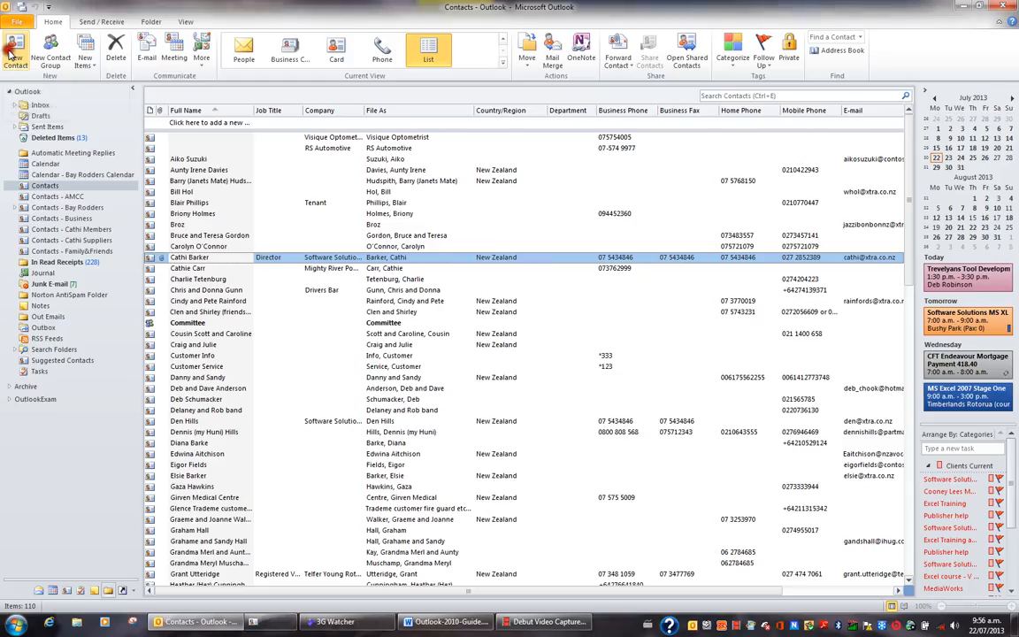